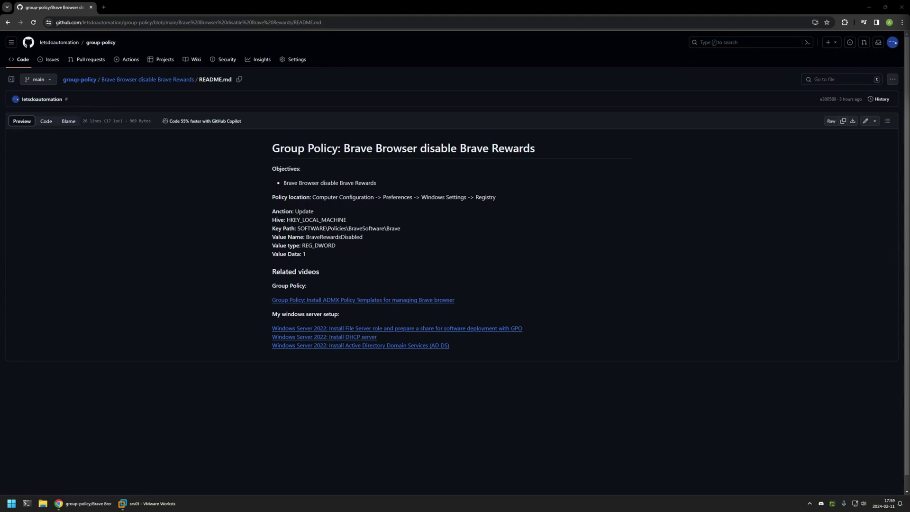
Review the README's Related videos and ADMX templates sections.
{"action": "left_click_drag", "start_coordinate": [463, 349], "coordinate": [268, 268]}
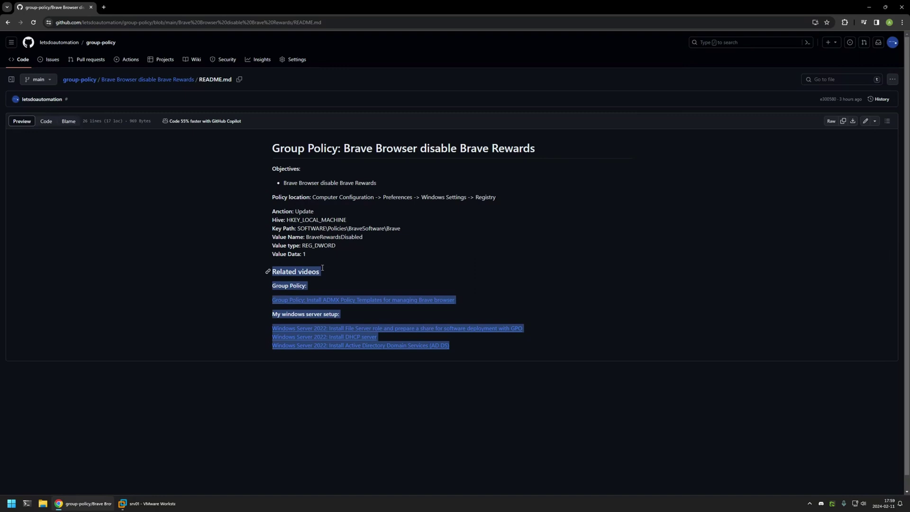
{"action": "left_click", "coordinate": [381, 273]}
{"action": "left_click_drag", "start_coordinate": [463, 353], "coordinate": [277, 308]}
{"action": "left_click_drag", "start_coordinate": [455, 301], "coordinate": [260, 268]}
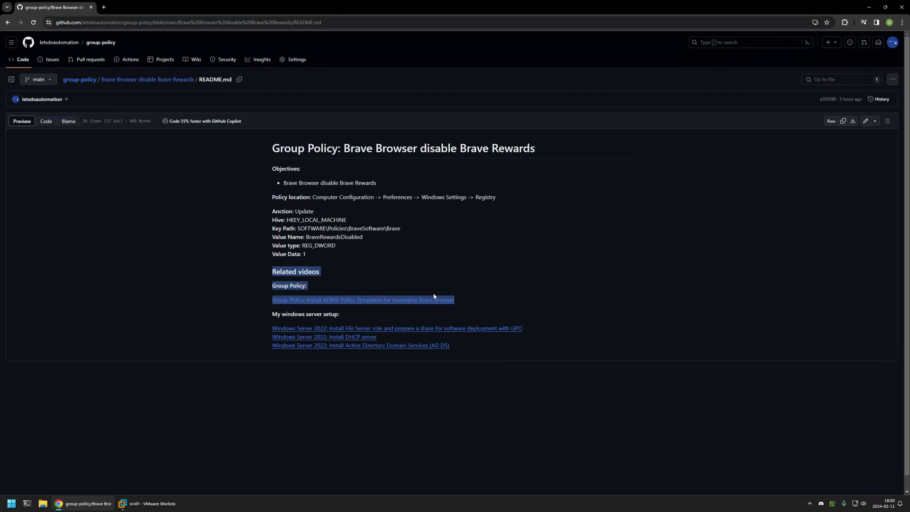
{"action": "left_click", "coordinate": [464, 299]}
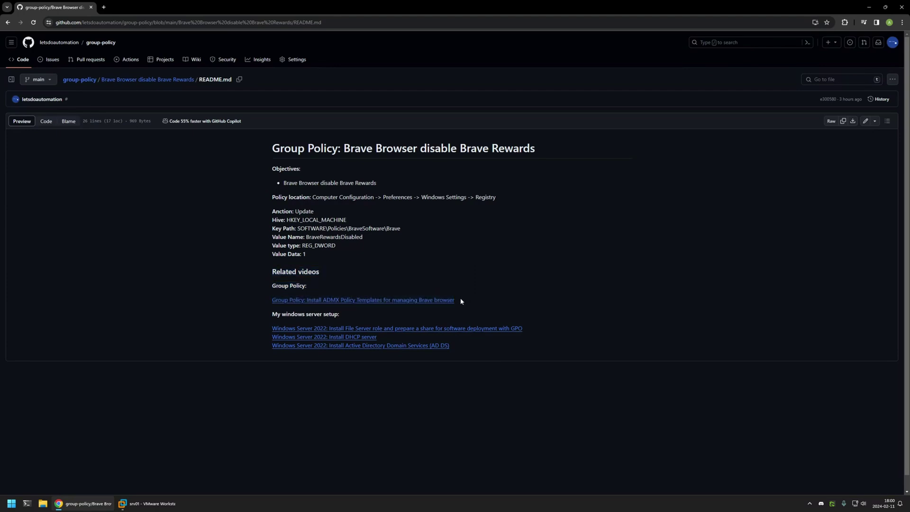
{"action": "left_click_drag", "start_coordinate": [462, 299], "coordinate": [244, 274]}
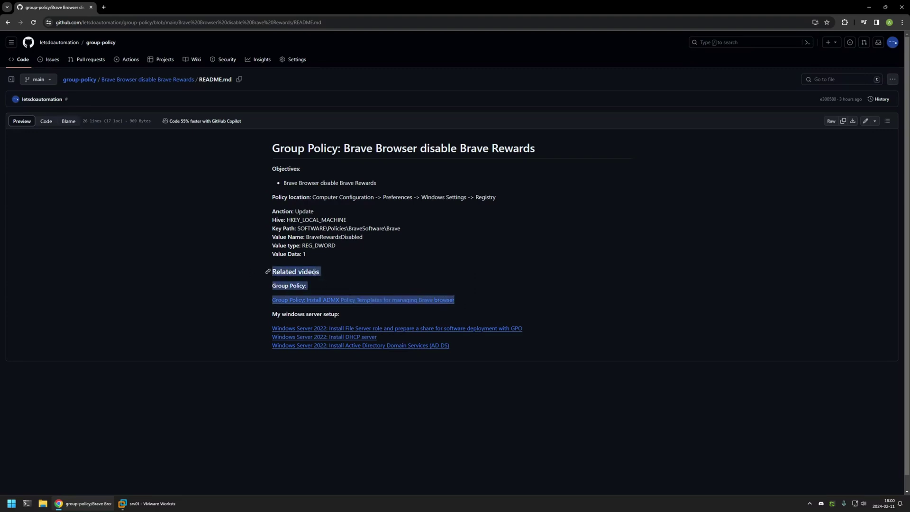
{"action": "left_click", "coordinate": [352, 262]}
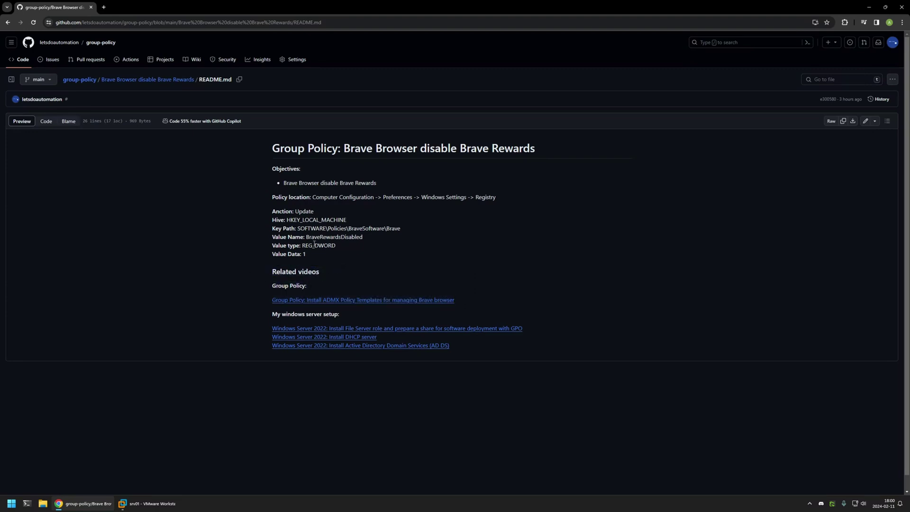
Review the README's policy location path and registry item settings, then switch to the server VM.
{"action": "left_click_drag", "start_coordinate": [497, 198], "coordinate": [293, 198]}
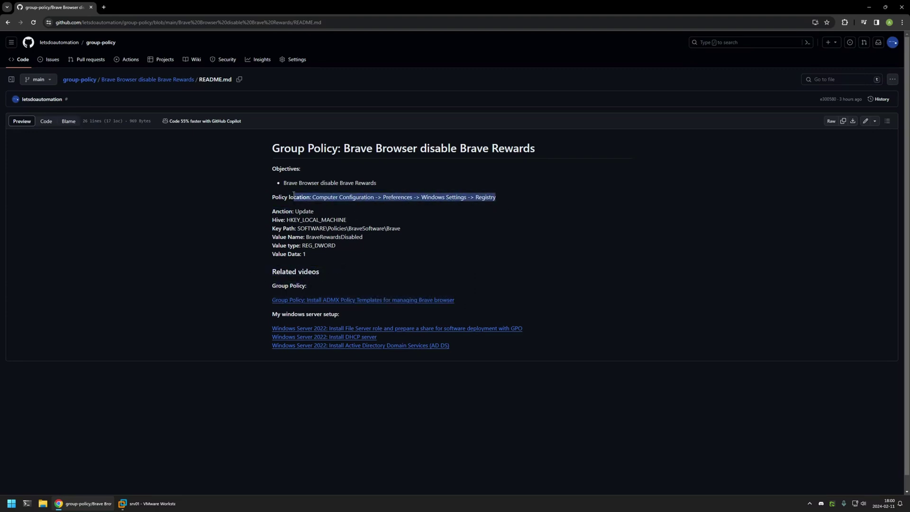
{"action": "left_click", "coordinate": [380, 182]}
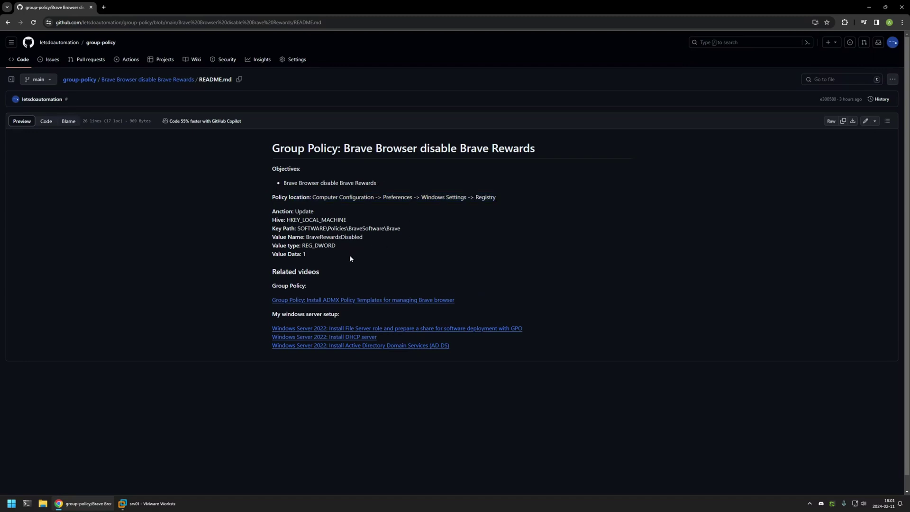
{"action": "left_click_drag", "start_coordinate": [334, 256], "coordinate": [306, 211]}
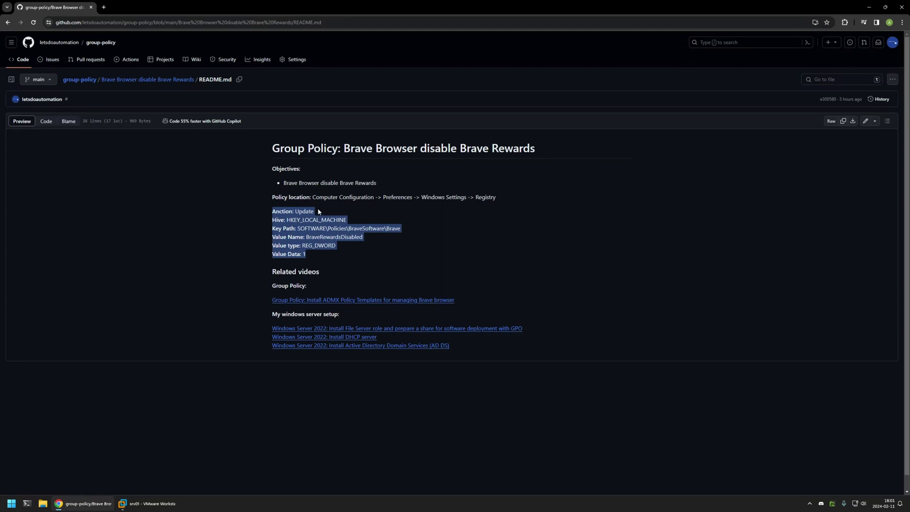
{"action": "left_click", "coordinate": [316, 212]}
{"action": "left_click_drag", "start_coordinate": [496, 197], "coordinate": [309, 196]}
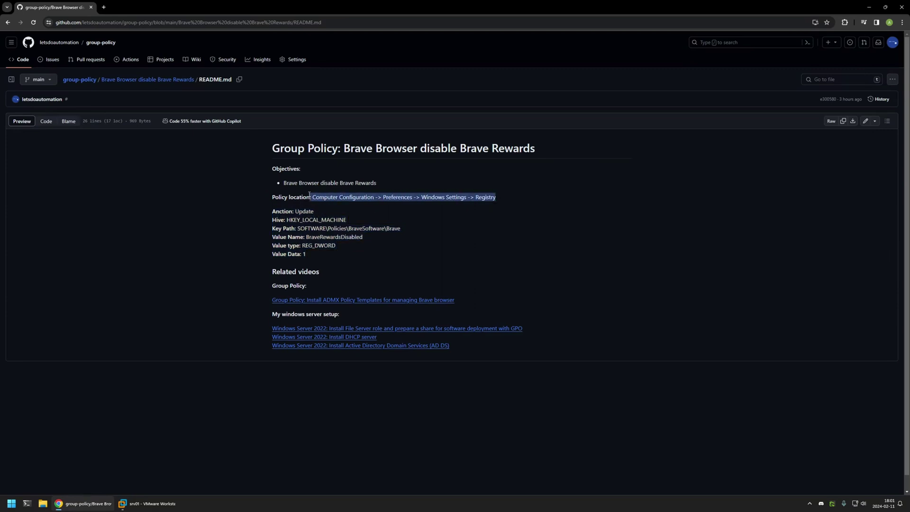
{"action": "left_click", "coordinate": [464, 212]}
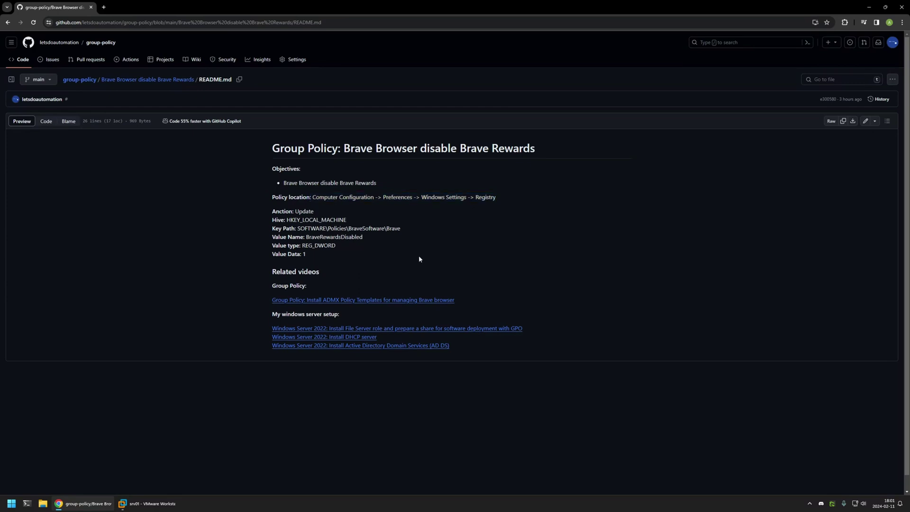
{"action": "left_click_drag", "start_coordinate": [355, 260], "coordinate": [257, 210]}
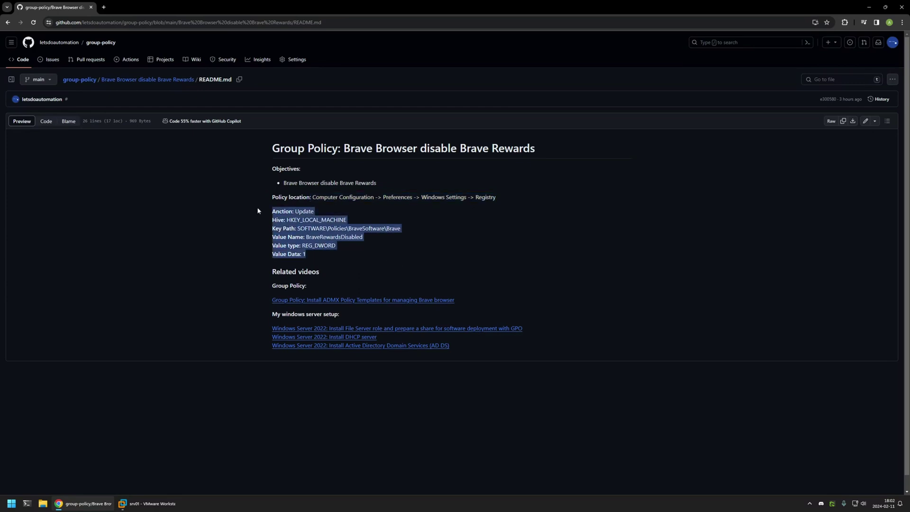
{"action": "left_click", "coordinate": [316, 209]}
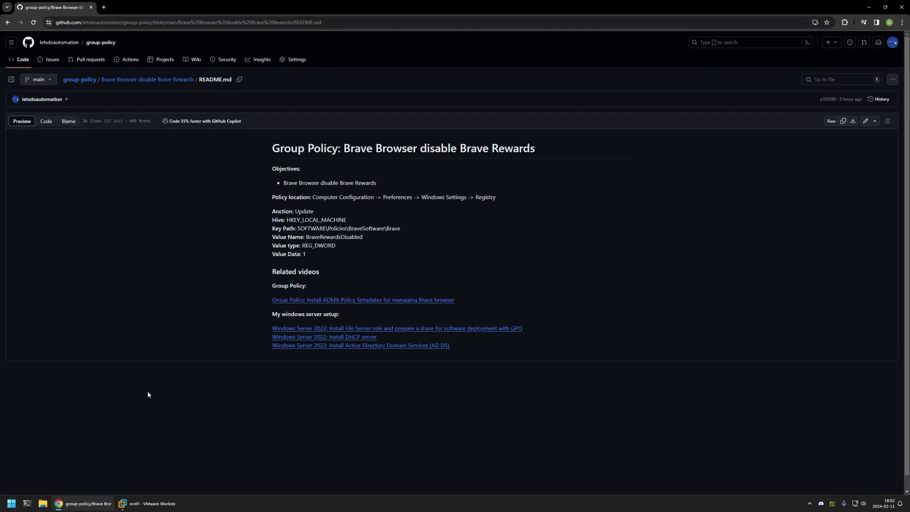
{"action": "left_click", "coordinate": [147, 503]}
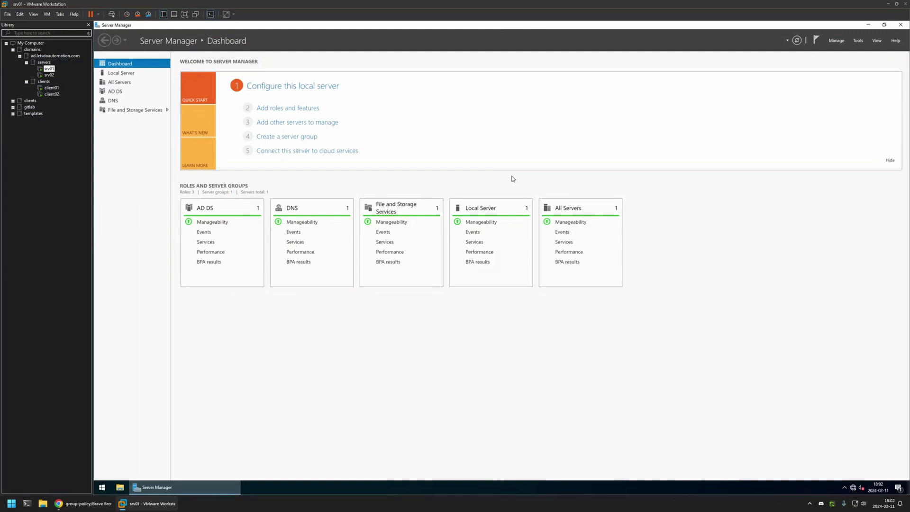
Launch Group Policy Management from Tools, create a GPO named 'brave settings' and select it.
{"action": "left_click", "coordinate": [857, 40]}
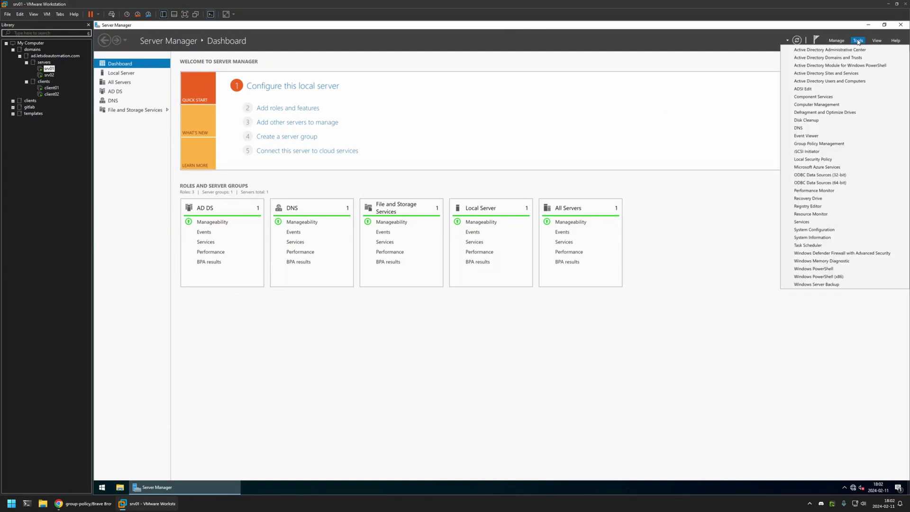
{"action": "left_click", "coordinate": [822, 144]}
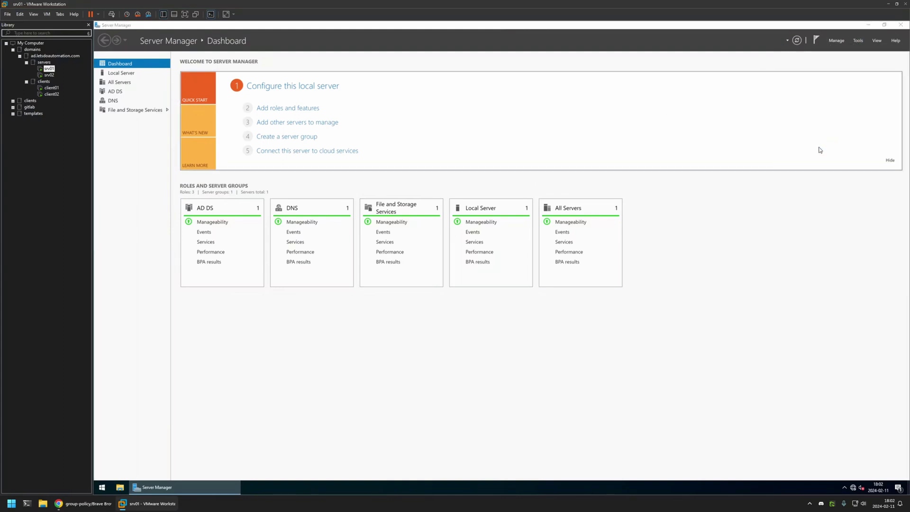
{"action": "right_click", "coordinate": [147, 135]}
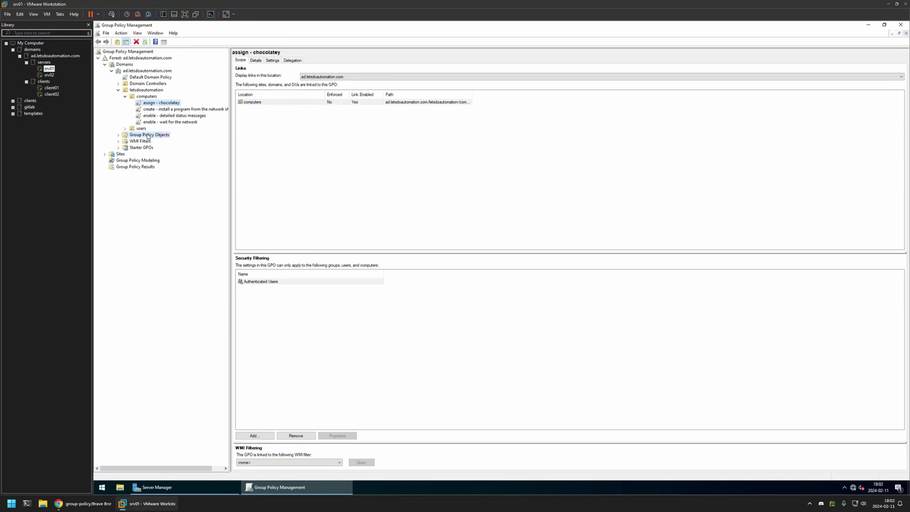
{"action": "left_click", "coordinate": [164, 139]}
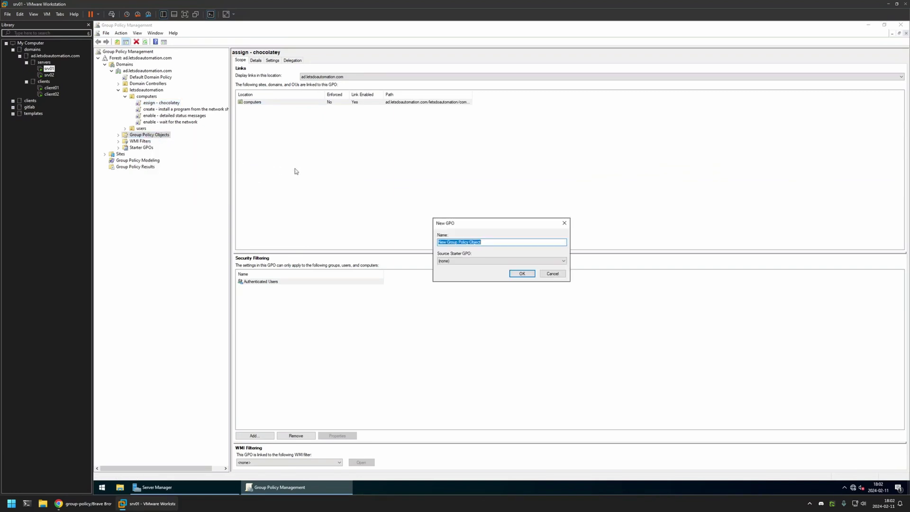
{"action": "type", "text": "brave settings"}
{"action": "left_click", "coordinate": [521, 274]}
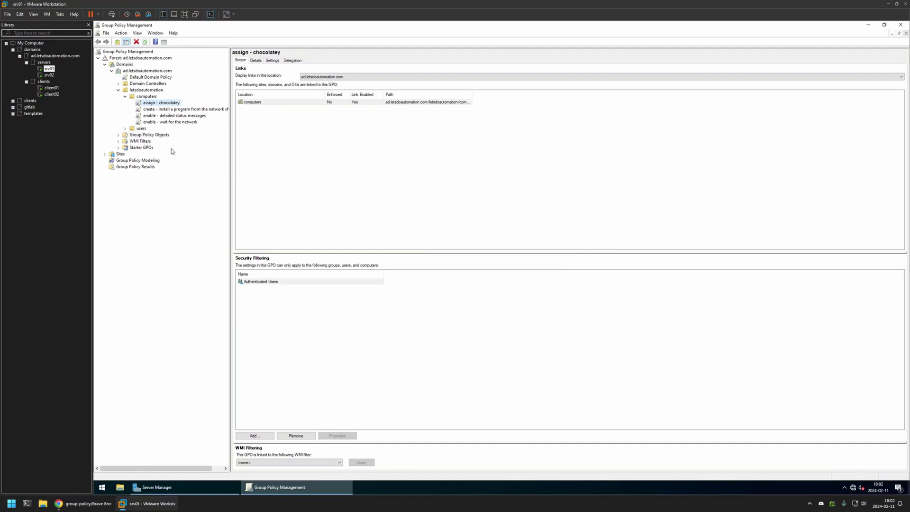
{"action": "left_click", "coordinate": [118, 135]}
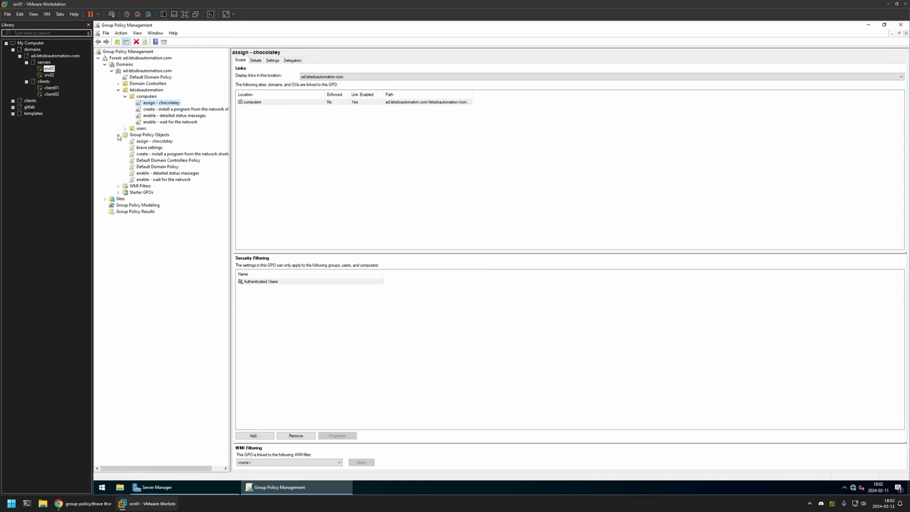
{"action": "left_click", "coordinate": [141, 148]}
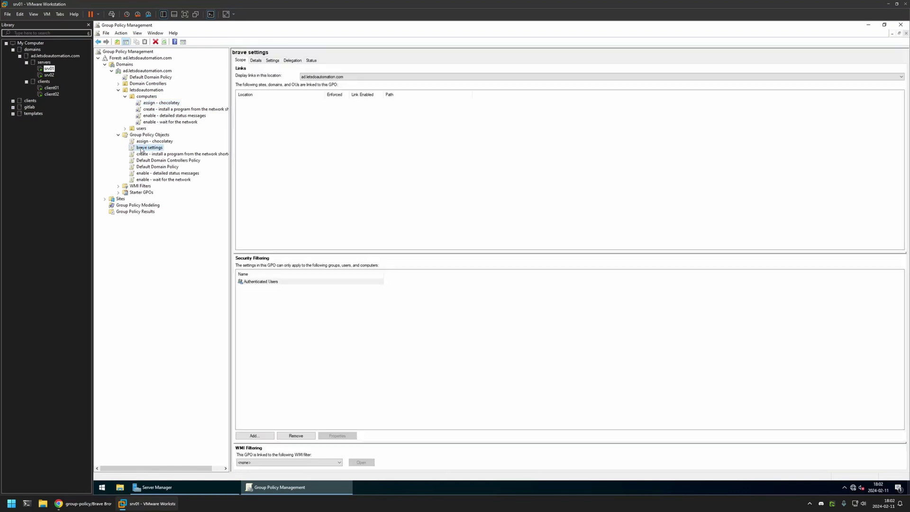
Edit brave settings and go to Computer Configuration > Preferences > Windows Settings > Registry, maximized.
{"action": "right_click", "coordinate": [141, 150]}
{"action": "left_click", "coordinate": [154, 155]}
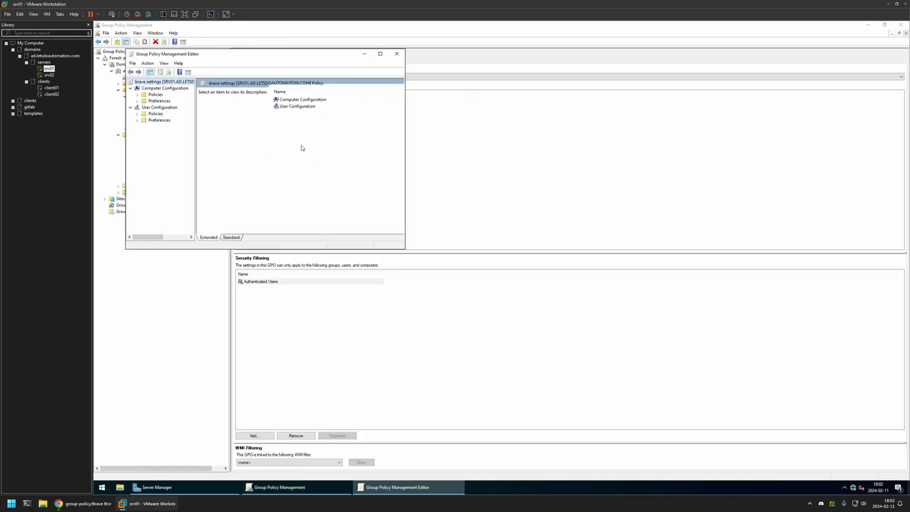
{"action": "left_click_drag", "start_coordinate": [236, 59], "coordinate": [453, 125]}
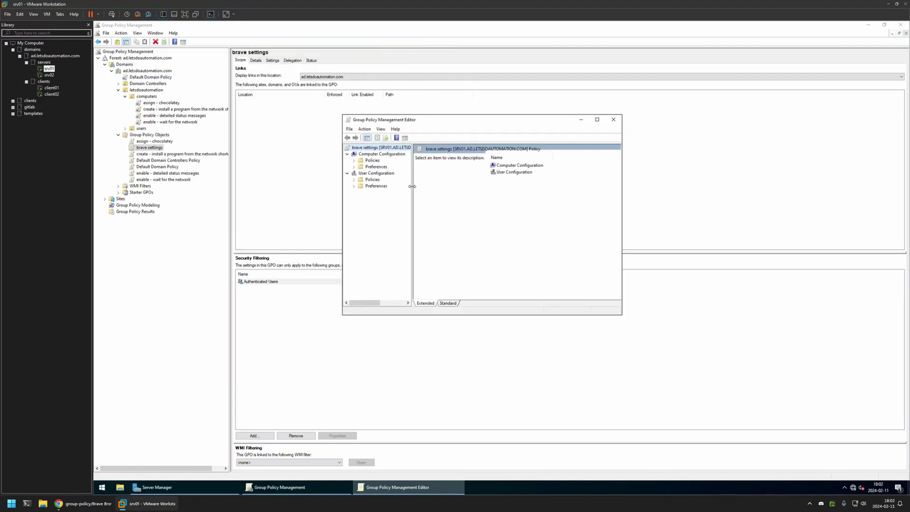
{"action": "left_click_drag", "start_coordinate": [412, 189], "coordinate": [496, 187]}
{"action": "left_click", "coordinate": [393, 155]}
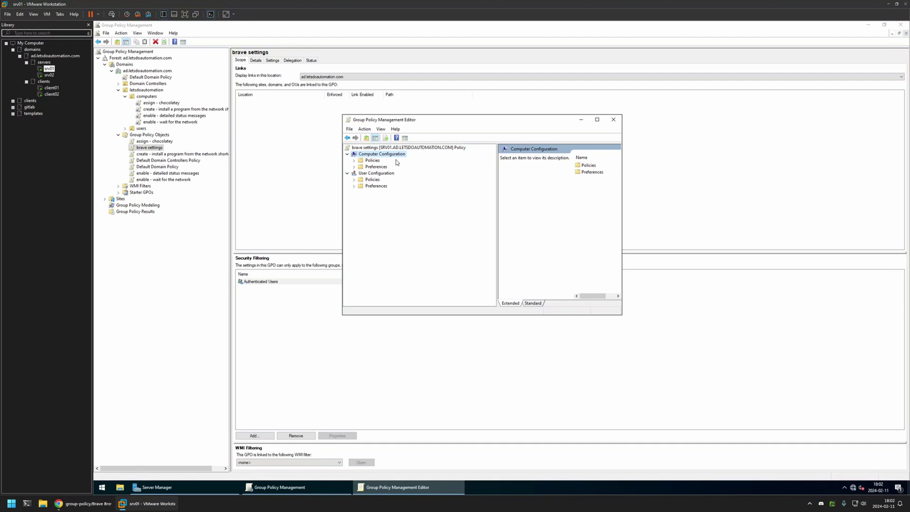
{"action": "left_click", "coordinate": [354, 166]}
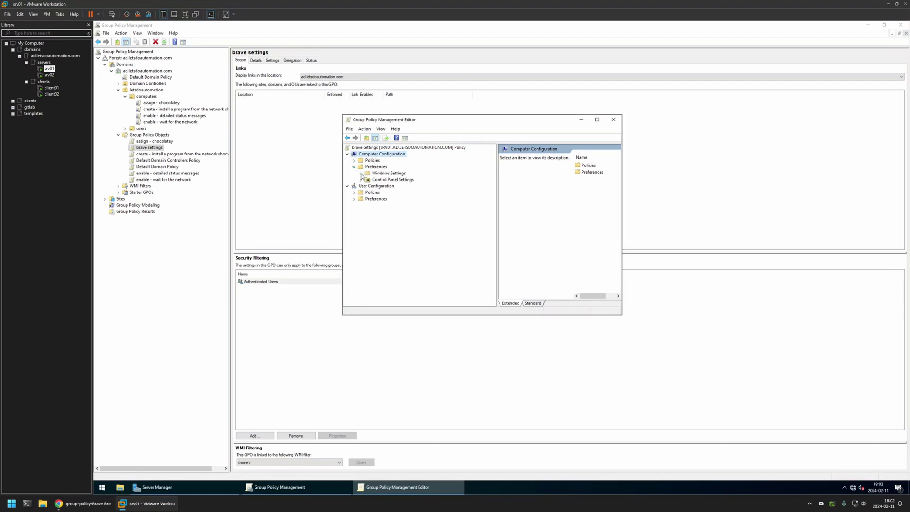
{"action": "left_click", "coordinate": [361, 173]}
{"action": "left_click", "coordinate": [384, 206]}
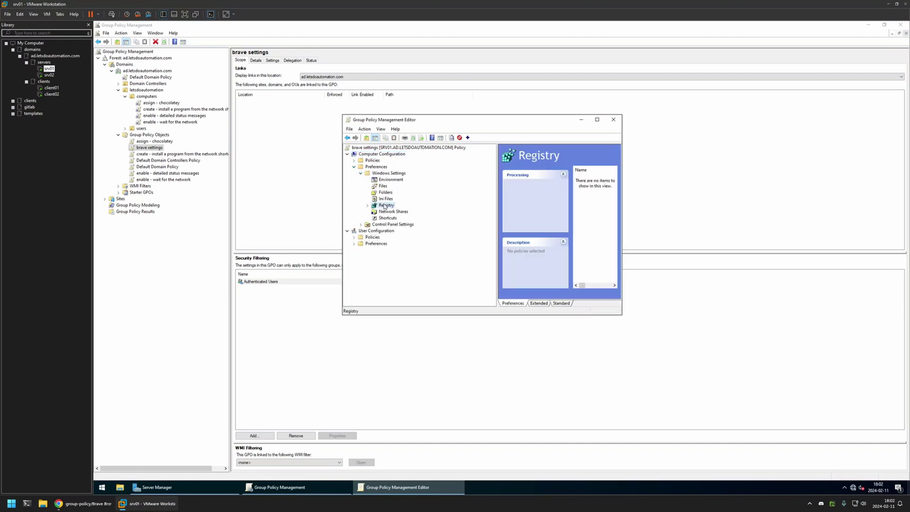
{"action": "left_click", "coordinate": [597, 119]}
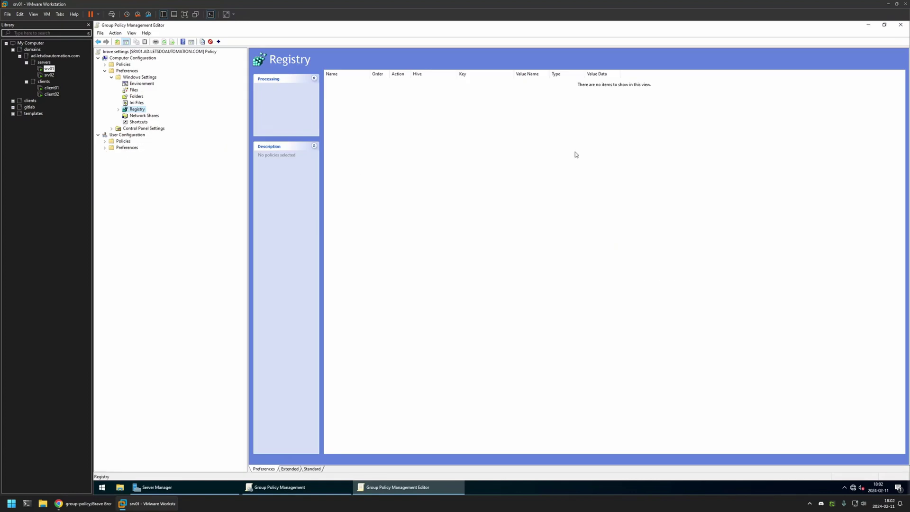
{"action": "right_click", "coordinate": [357, 101]}
Add a new Registry Item (Update, HKEY_LOCAL_MACHINE) and focus its Key Path field.
{"action": "mouse_move", "coordinate": [373, 105]}
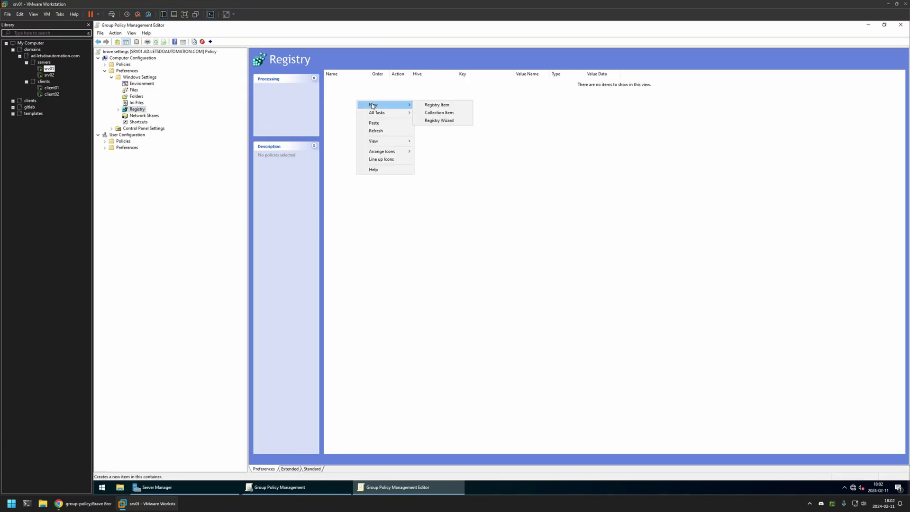
{"action": "left_click", "coordinate": [447, 105]}
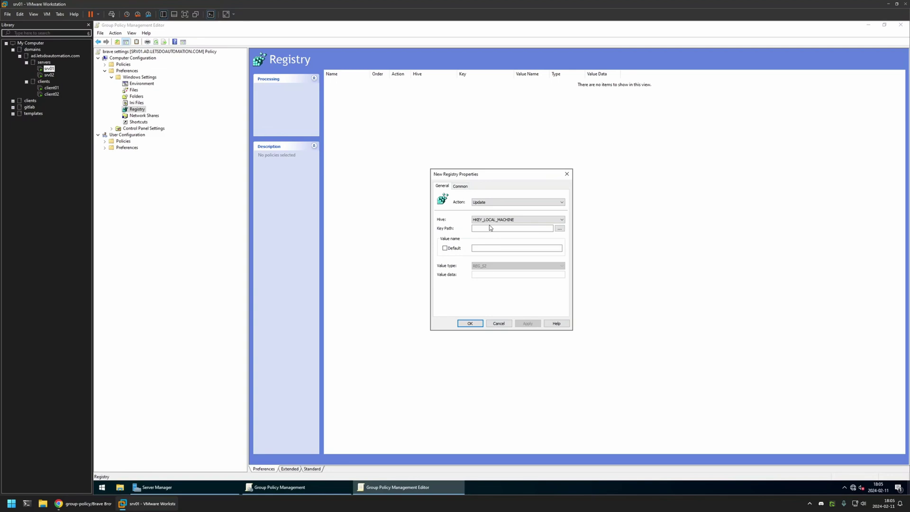
{"action": "left_click", "coordinate": [493, 228]}
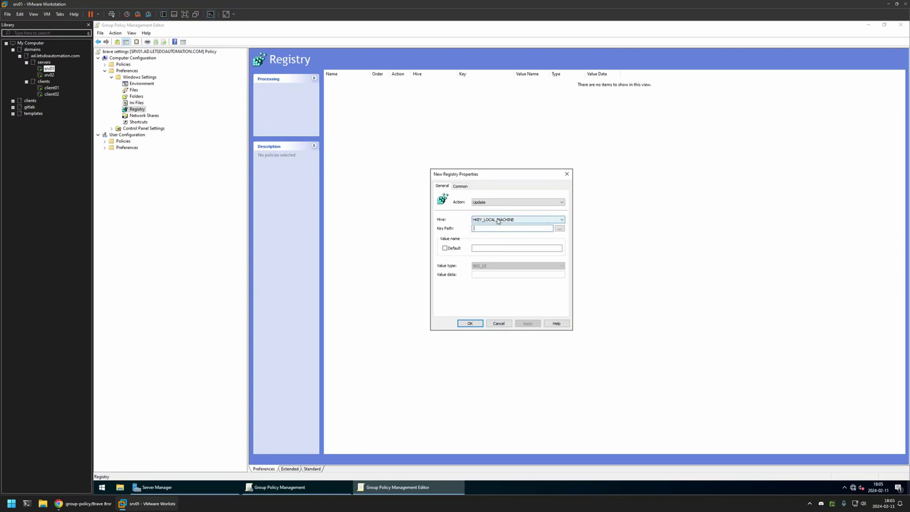
Copy the key path from the README and paste it as Key Path SOFTWARE\Policies\BraveSoftware\Brave.
{"action": "left_click", "coordinate": [83, 503]}
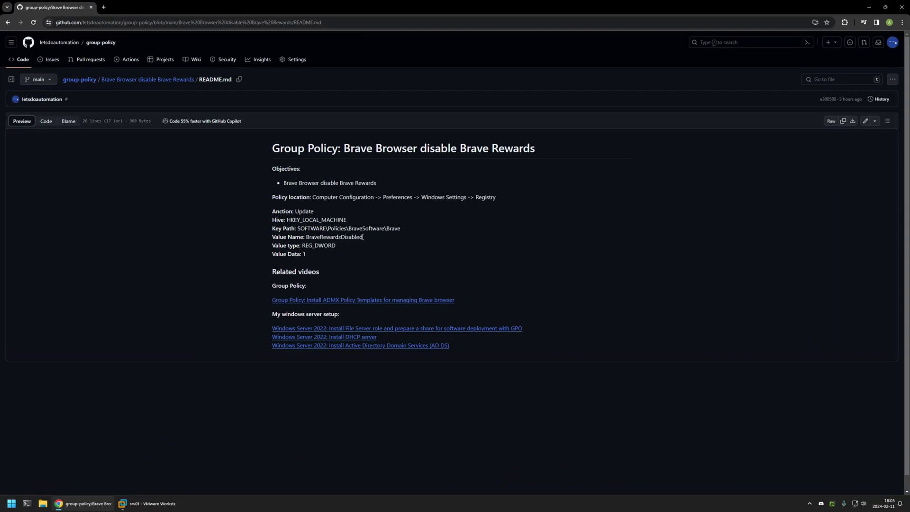
{"action": "left_click_drag", "start_coordinate": [401, 228], "coordinate": [297, 227]}
{"action": "right_click", "coordinate": [303, 231]}
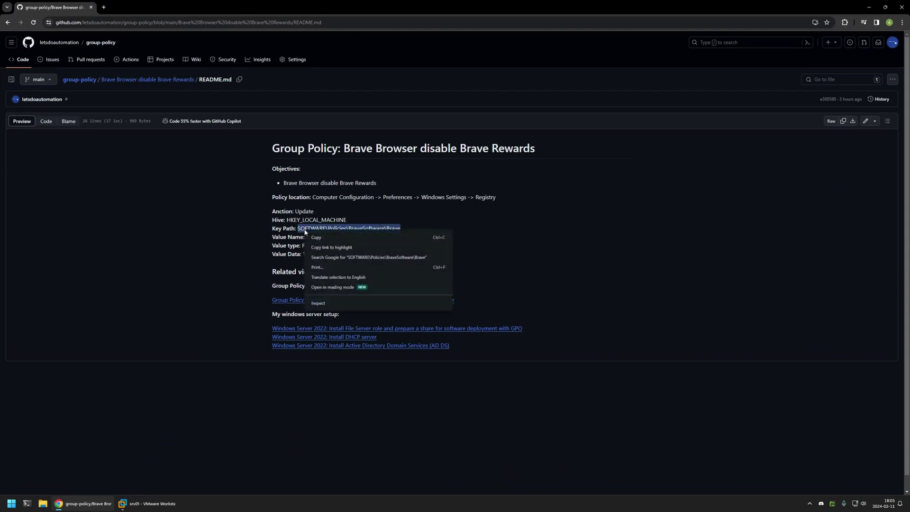
{"action": "left_click", "coordinate": [317, 238]}
{"action": "left_click", "coordinate": [147, 503]}
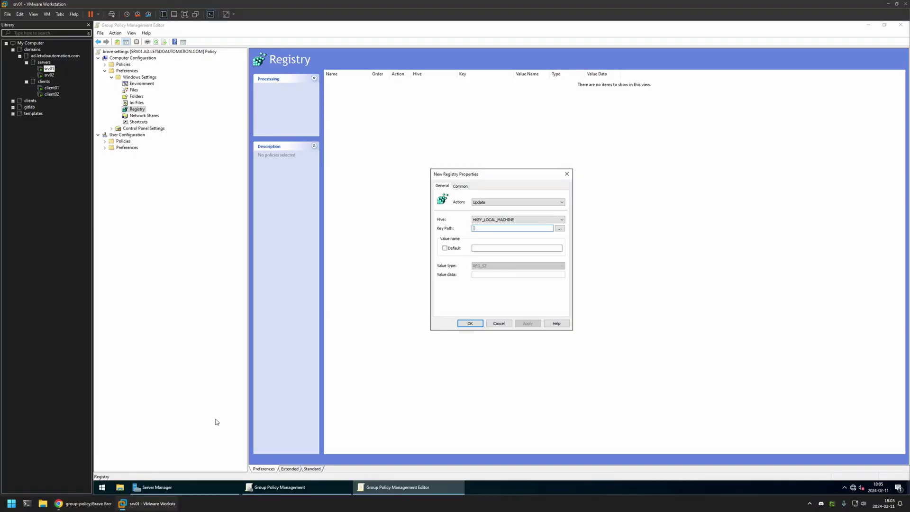
{"action": "left_click", "coordinate": [488, 228]}
{"action": "key", "text": "ctrl+v"}
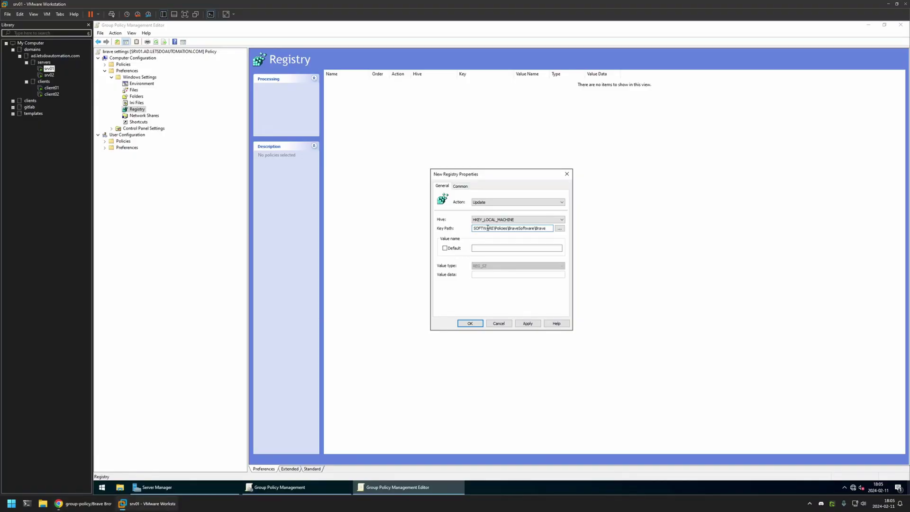
Copy the BraveRewardsDisabled value name from the README for the Value name field.
{"action": "left_click", "coordinate": [82, 503]}
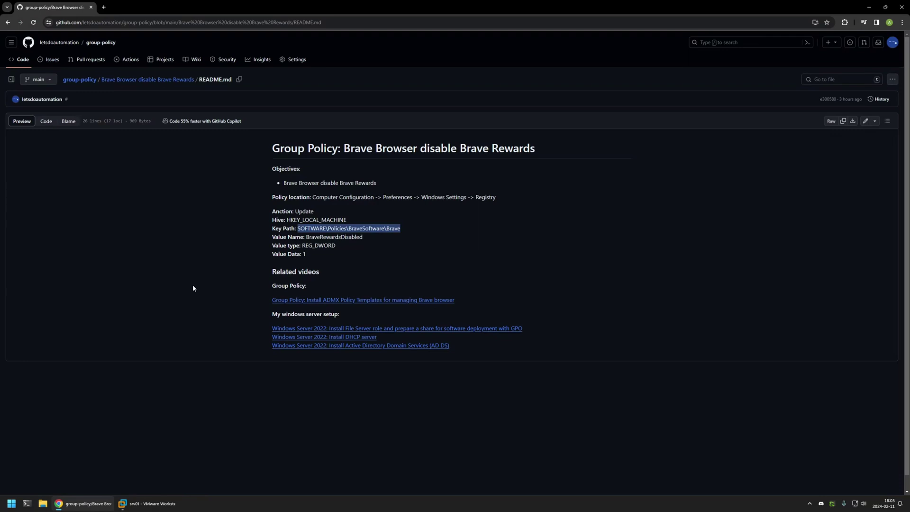
{"action": "left_click_drag", "start_coordinate": [362, 236], "coordinate": [307, 238]}
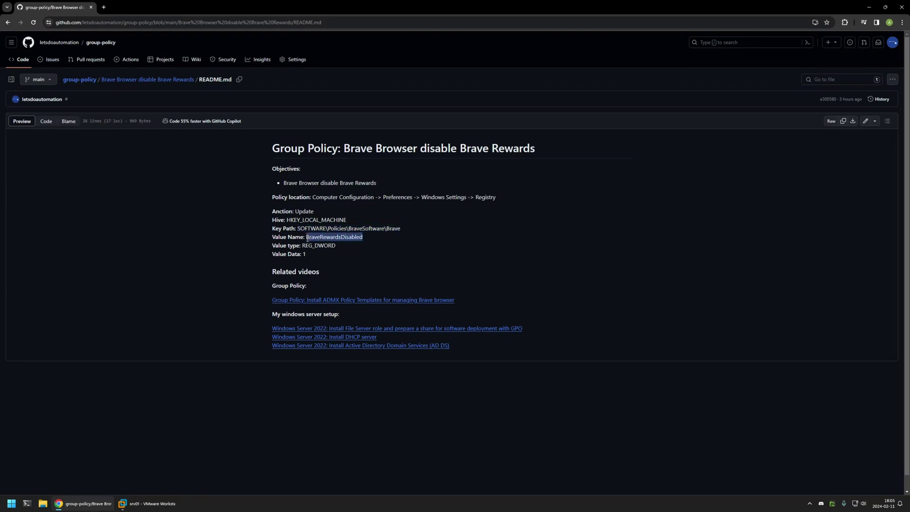
{"action": "right_click", "coordinate": [314, 238]}
{"action": "left_click", "coordinate": [327, 246]}
{"action": "left_click", "coordinate": [143, 503]}
{"action": "left_click", "coordinate": [482, 248]}
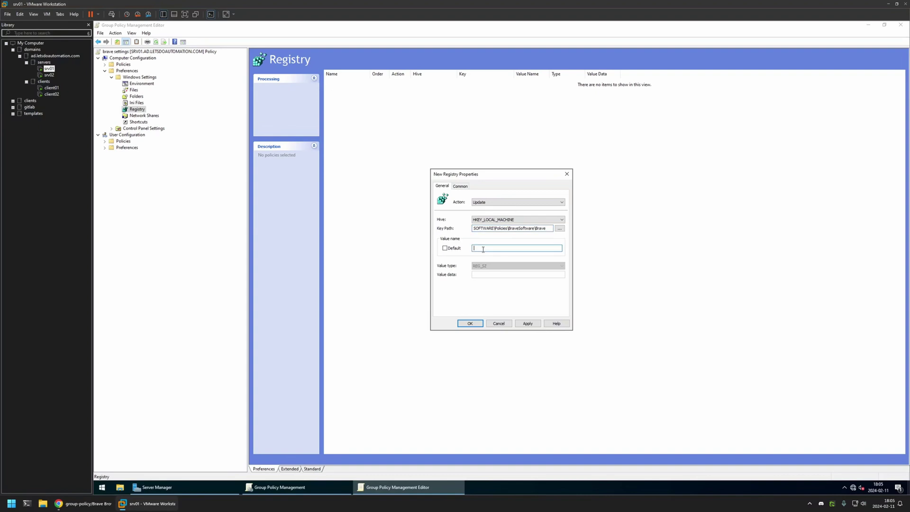
Set value name BraveRewardsDisabled, type REG_DWORD, data 1, and save the registry item.
{"action": "key", "text": "ctrl+v"}
{"action": "left_click", "coordinate": [483, 266]}
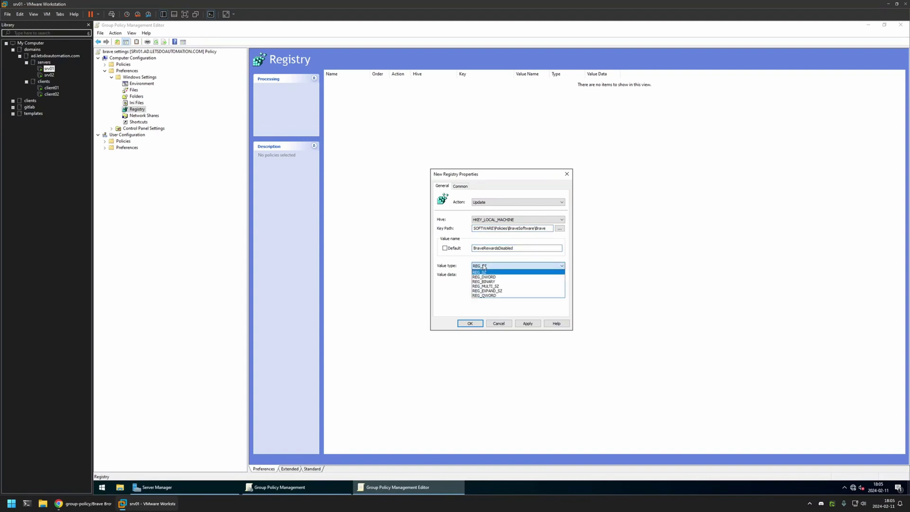
{"action": "left_click", "coordinate": [484, 277]}
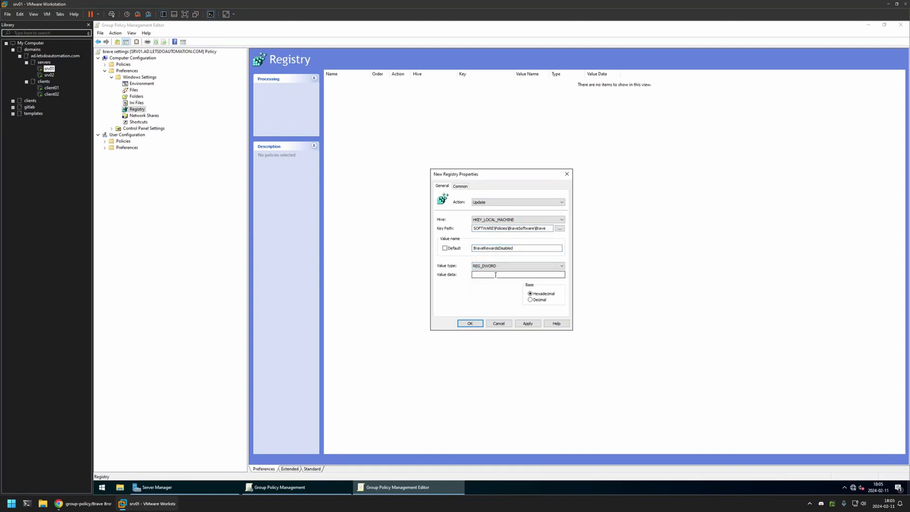
{"action": "left_click", "coordinate": [495, 274]}
{"action": "type", "text": "1"}
{"action": "left_click", "coordinate": [527, 323]}
{"action": "left_click", "coordinate": [469, 323]}
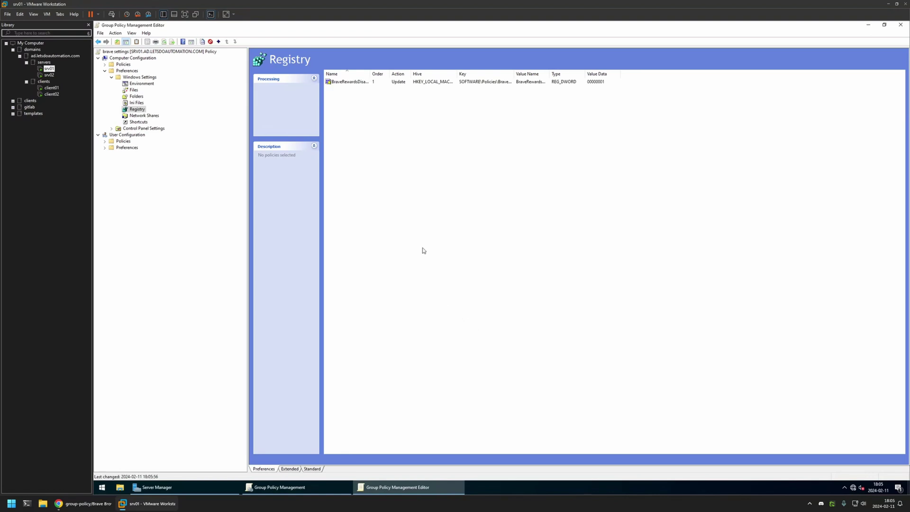
Close the editor and, on the Details tab, choose GPO Status 'User configuration settings disabled'.
{"action": "left_click", "coordinate": [900, 24]}
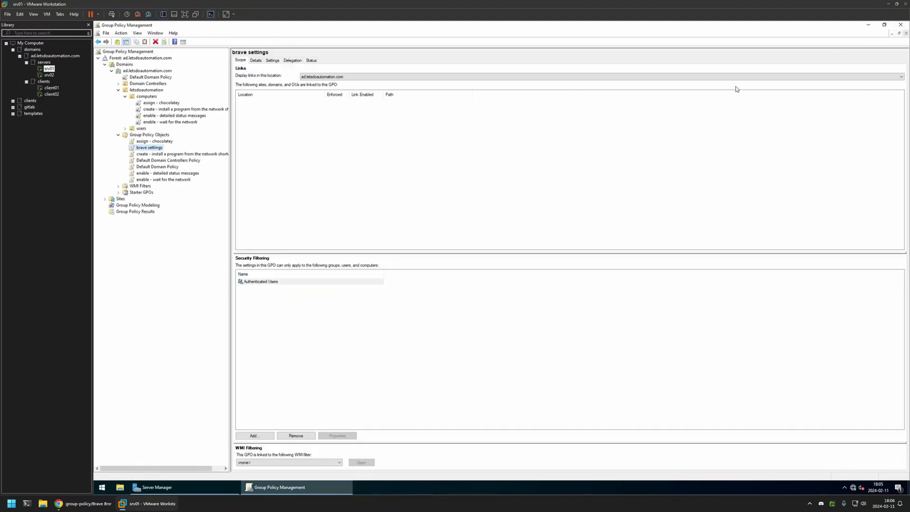
{"action": "left_click", "coordinate": [256, 60]}
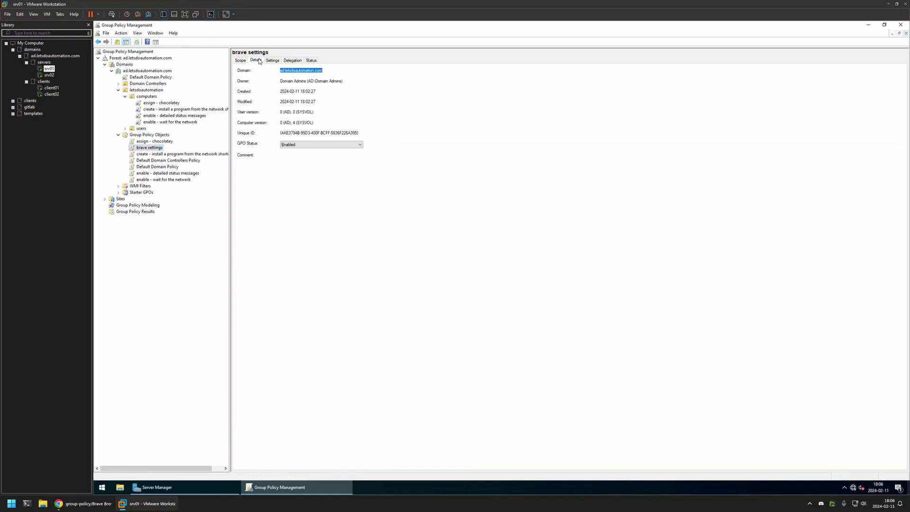
{"action": "left_click", "coordinate": [291, 144]}
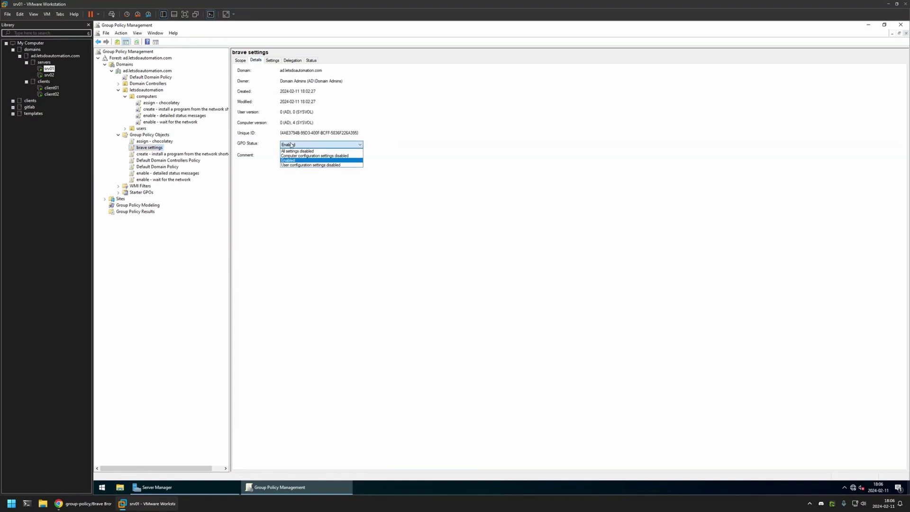
{"action": "left_click", "coordinate": [307, 165]}
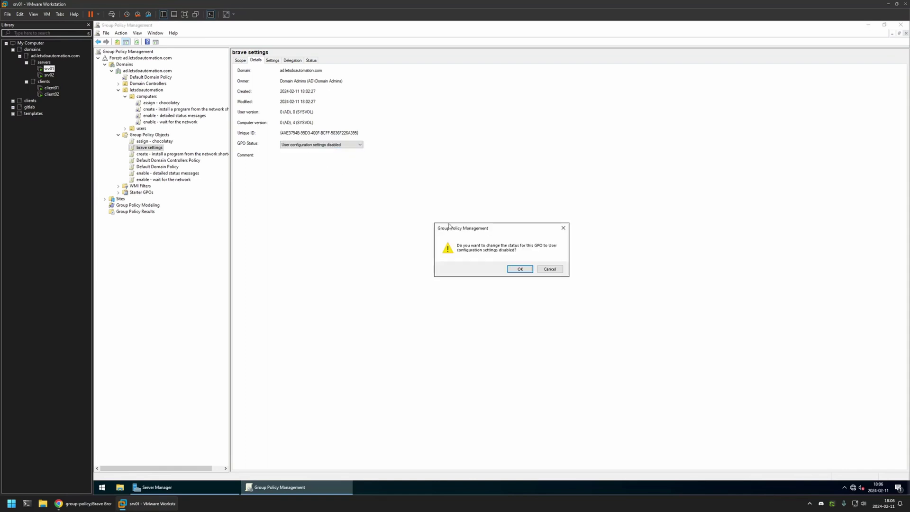
{"action": "left_click", "coordinate": [521, 270]}
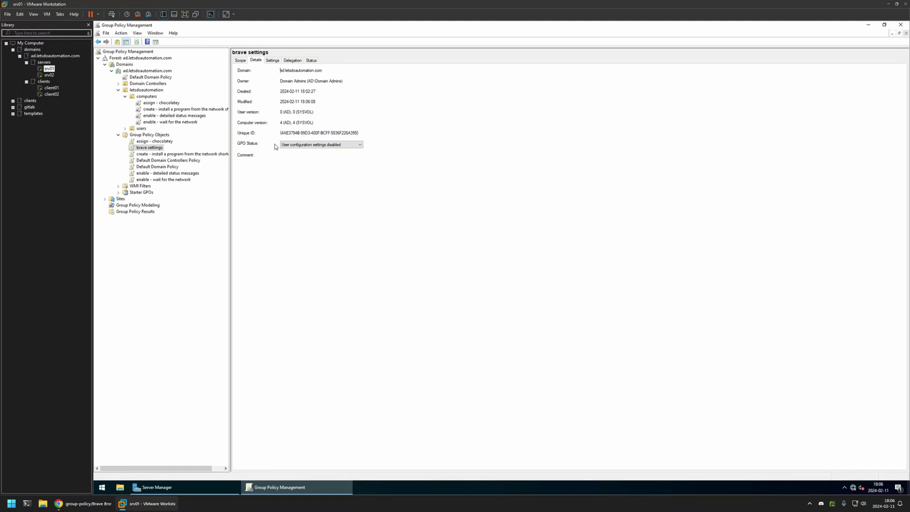
Drag brave settings onto the computers OU to link it, check Linked GPOs, then switch to client01.
{"action": "left_click", "coordinate": [153, 148]}
{"action": "left_click_drag", "start_coordinate": [153, 151], "coordinate": [148, 98]}
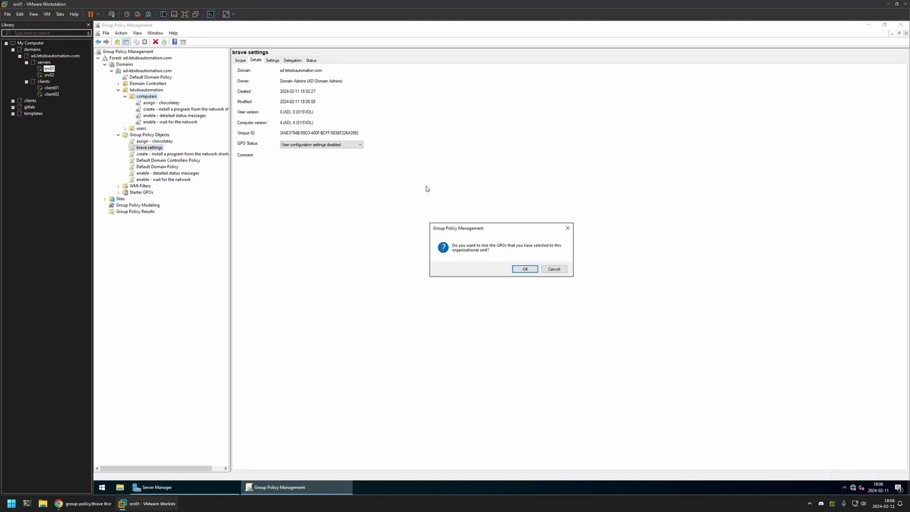
{"action": "left_click", "coordinate": [529, 269]}
{"action": "left_click", "coordinate": [147, 96]}
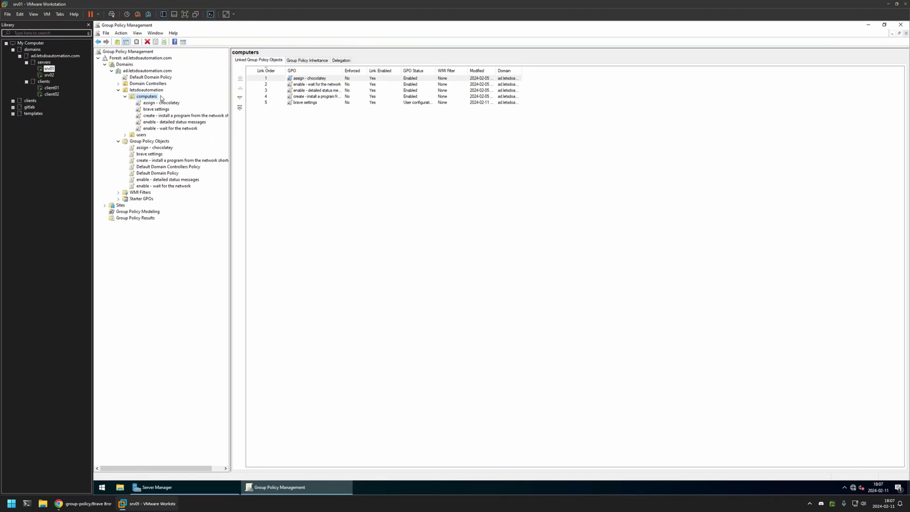
{"action": "left_click", "coordinate": [51, 87]}
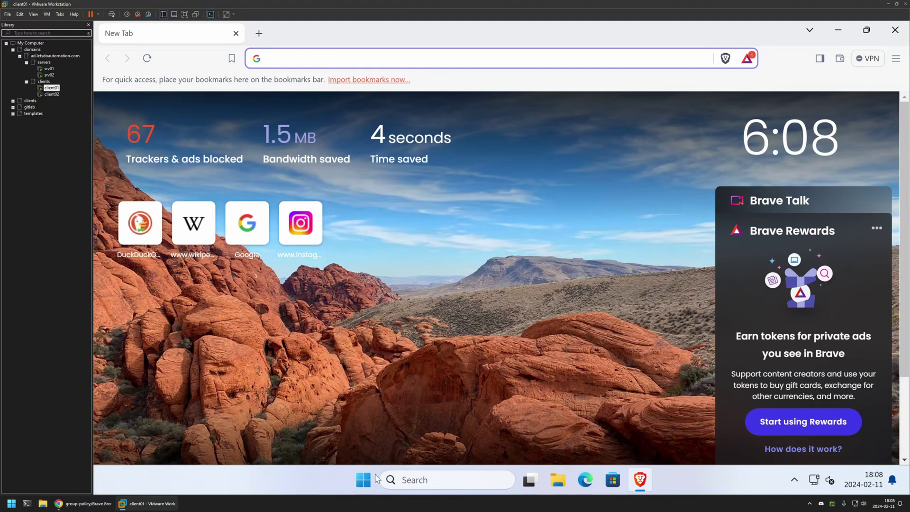
Open the Start menu search on client01.
{"action": "left_click", "coordinate": [376, 478]}
Launch Command Prompt via a cmd search and run gpupdate.
{"action": "type", "text": "cmd"}
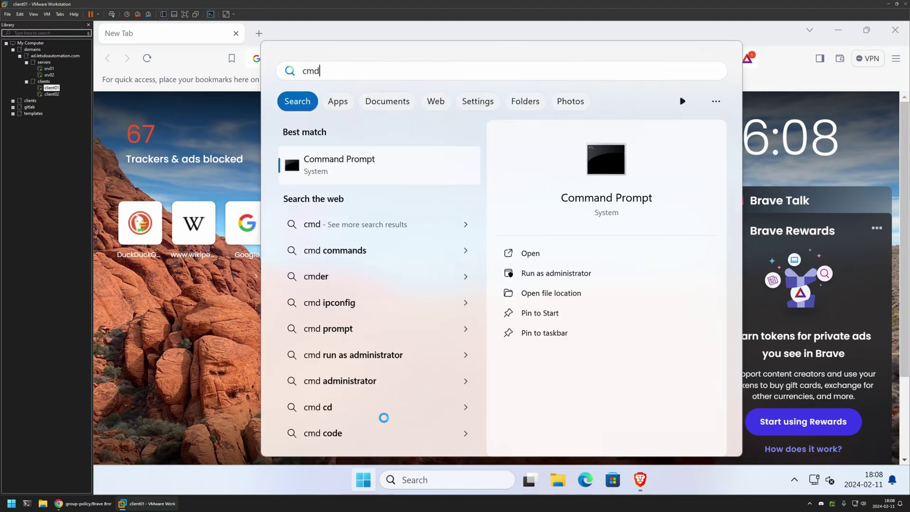
{"action": "left_click", "coordinate": [392, 176]}
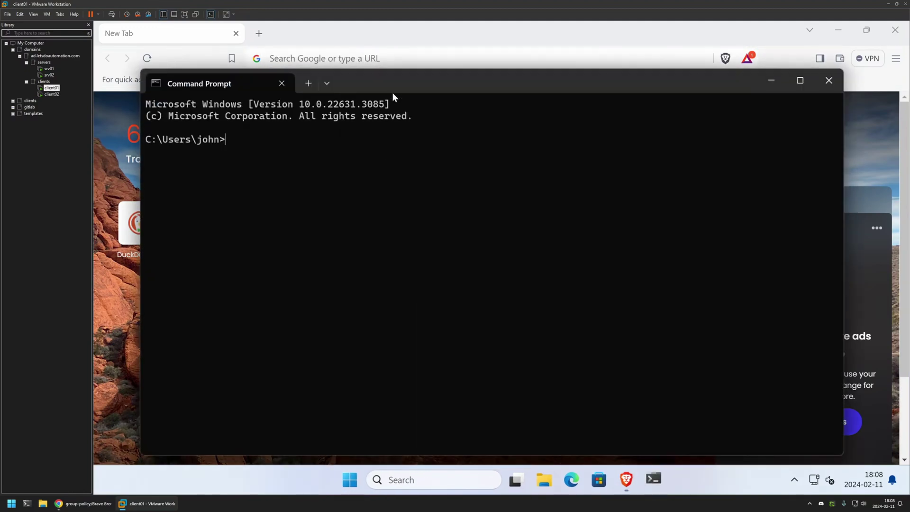
{"action": "left_click_drag", "start_coordinate": [416, 92], "coordinate": [524, 212]}
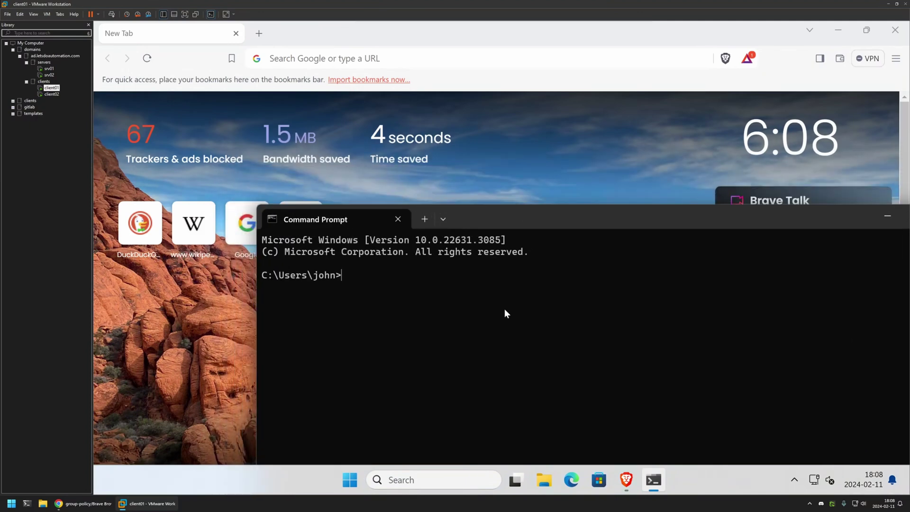
{"action": "type", "text": "gpupdate"}
{"action": "key", "text": "Return"}
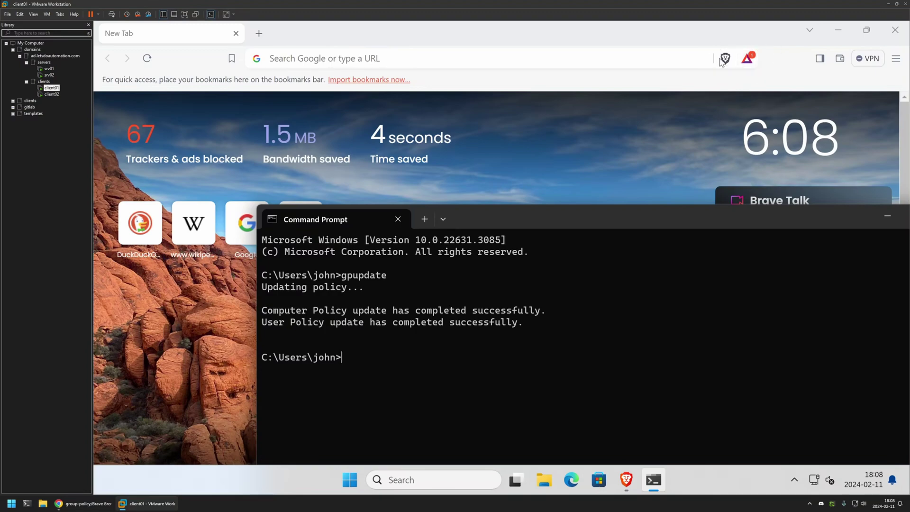
Close Brave on client01 so it restarts with the BraveRewardsDisabled policy applied.
{"action": "left_click", "coordinate": [894, 30]}
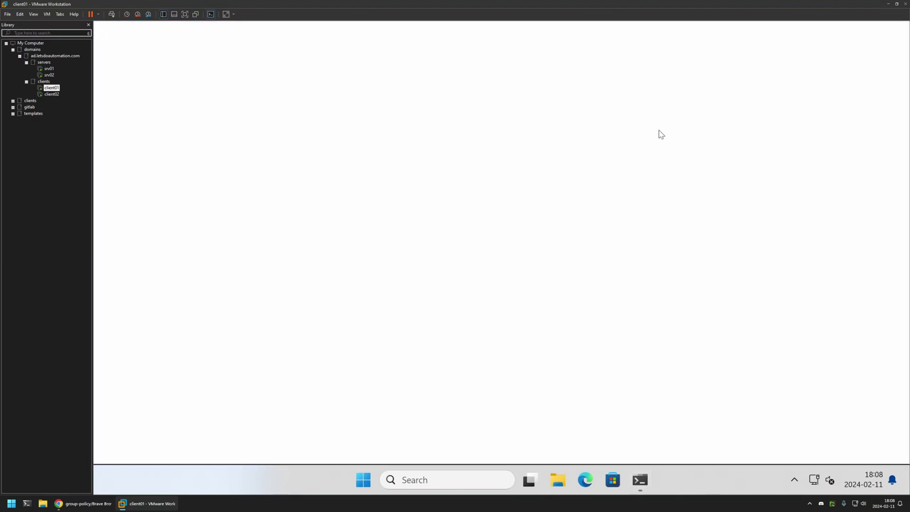